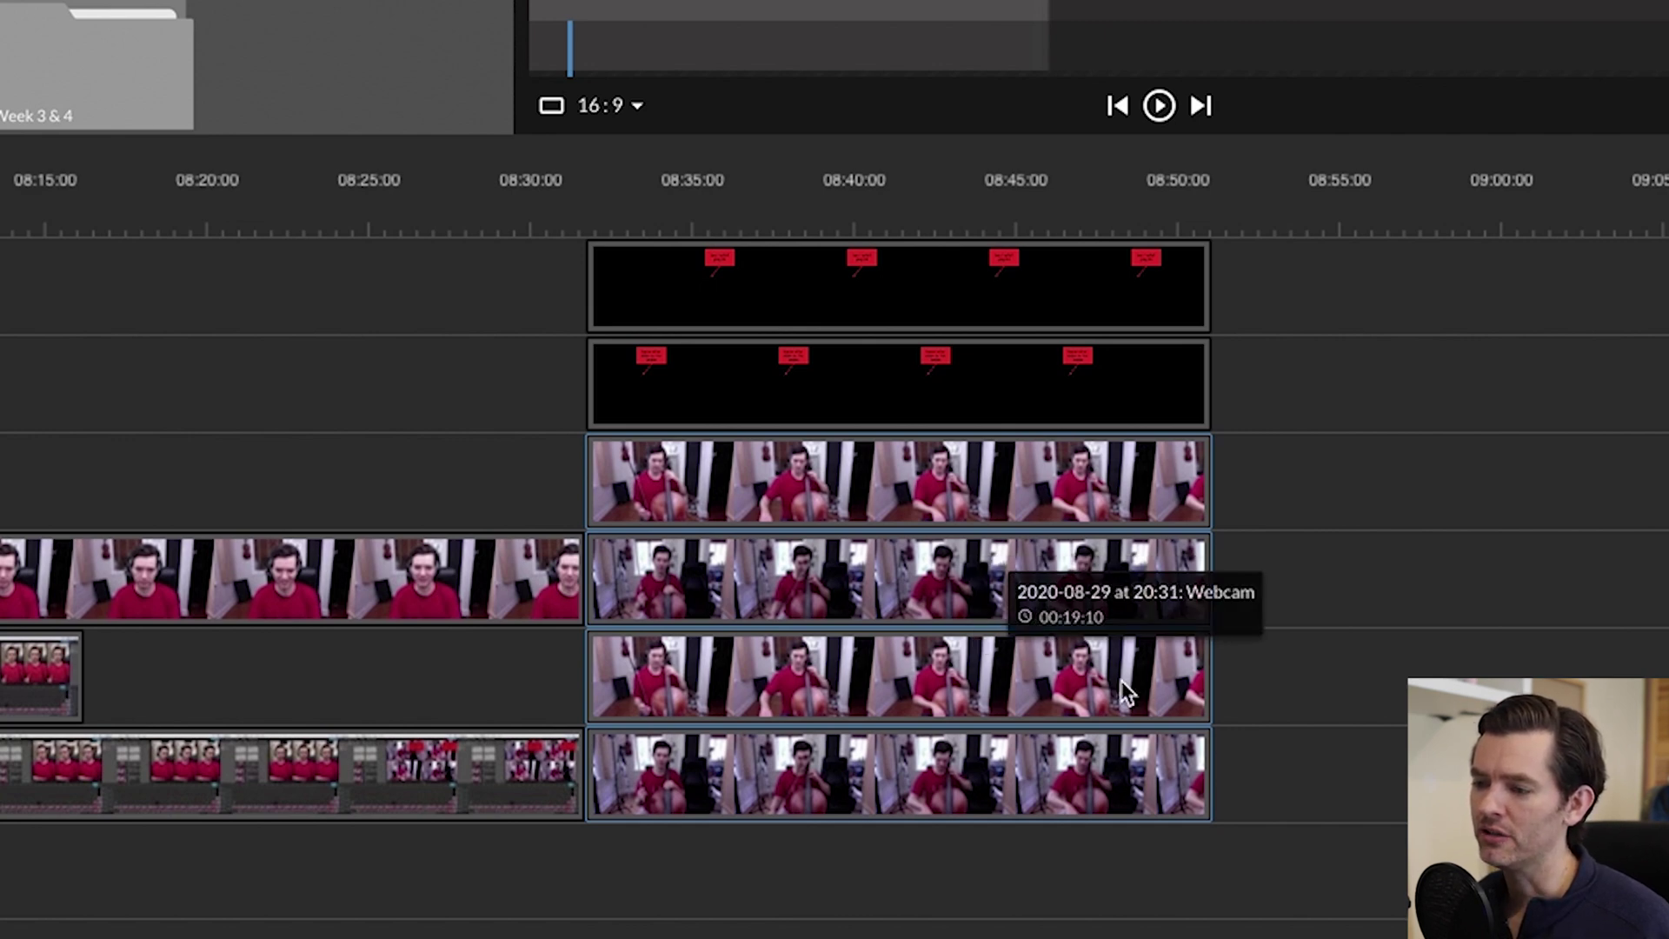
Drag the four stacked cello clips on Video 1–4 along the timeline as one group.
mouse_move(855, 784)
left_mouse_down()
mouse_move(1149, 781)
mouse_move(856, 803)
left_mouse_up()
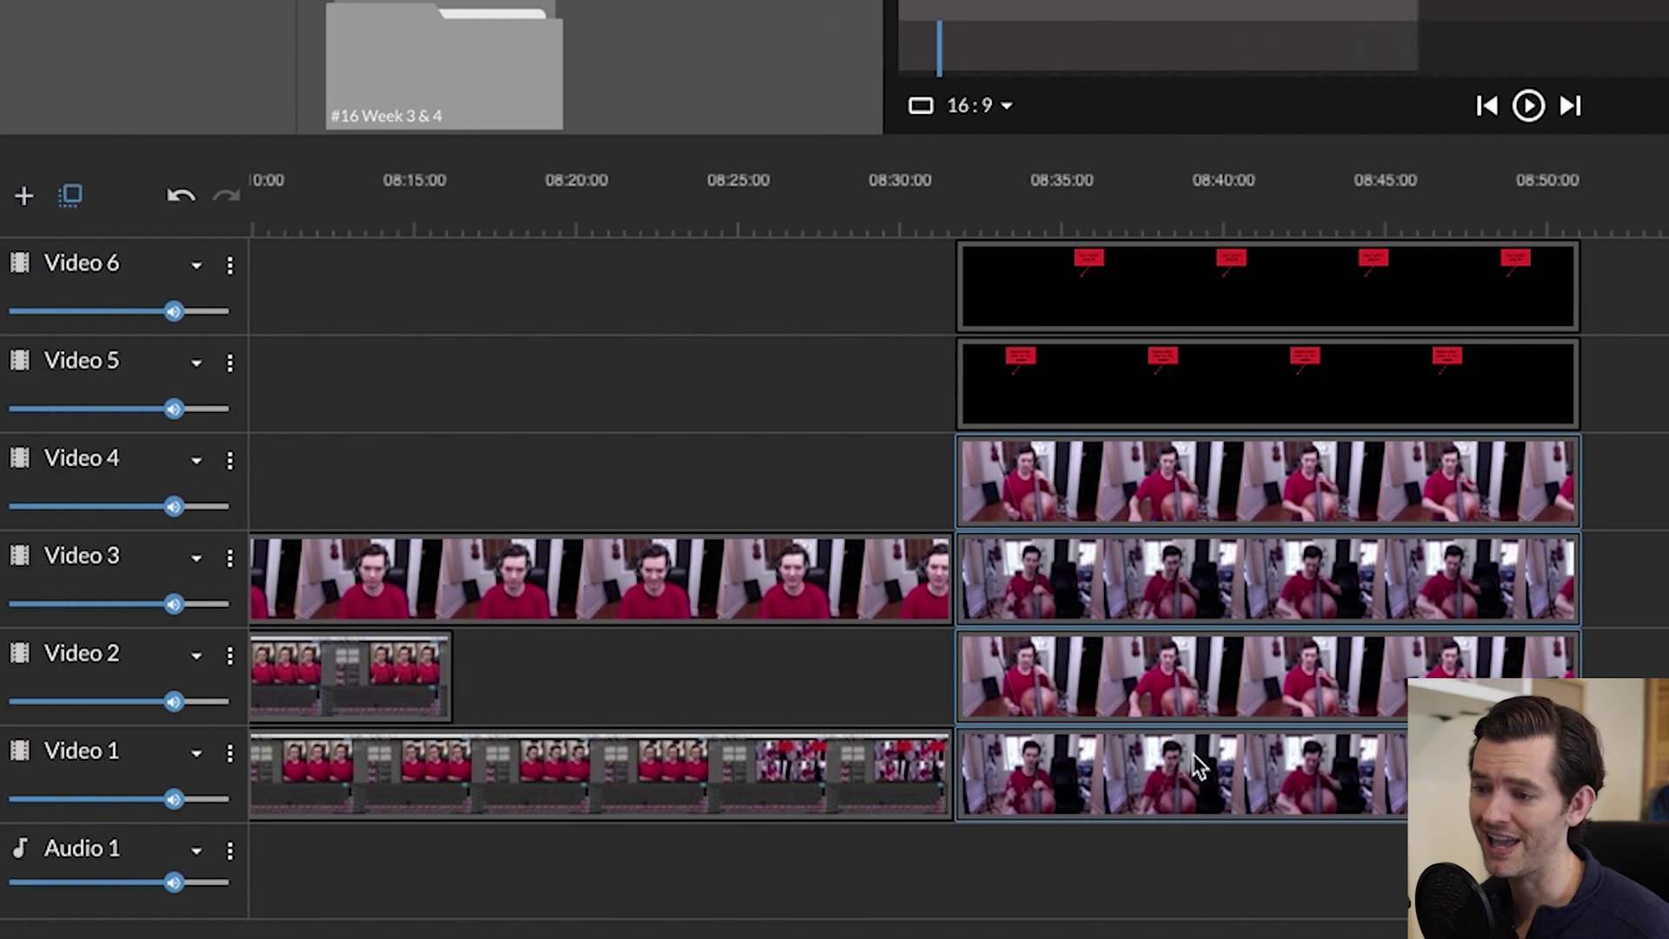
Select clips one at a time up the stack, including the Video 5 callout clip.
left_click(1248, 767)
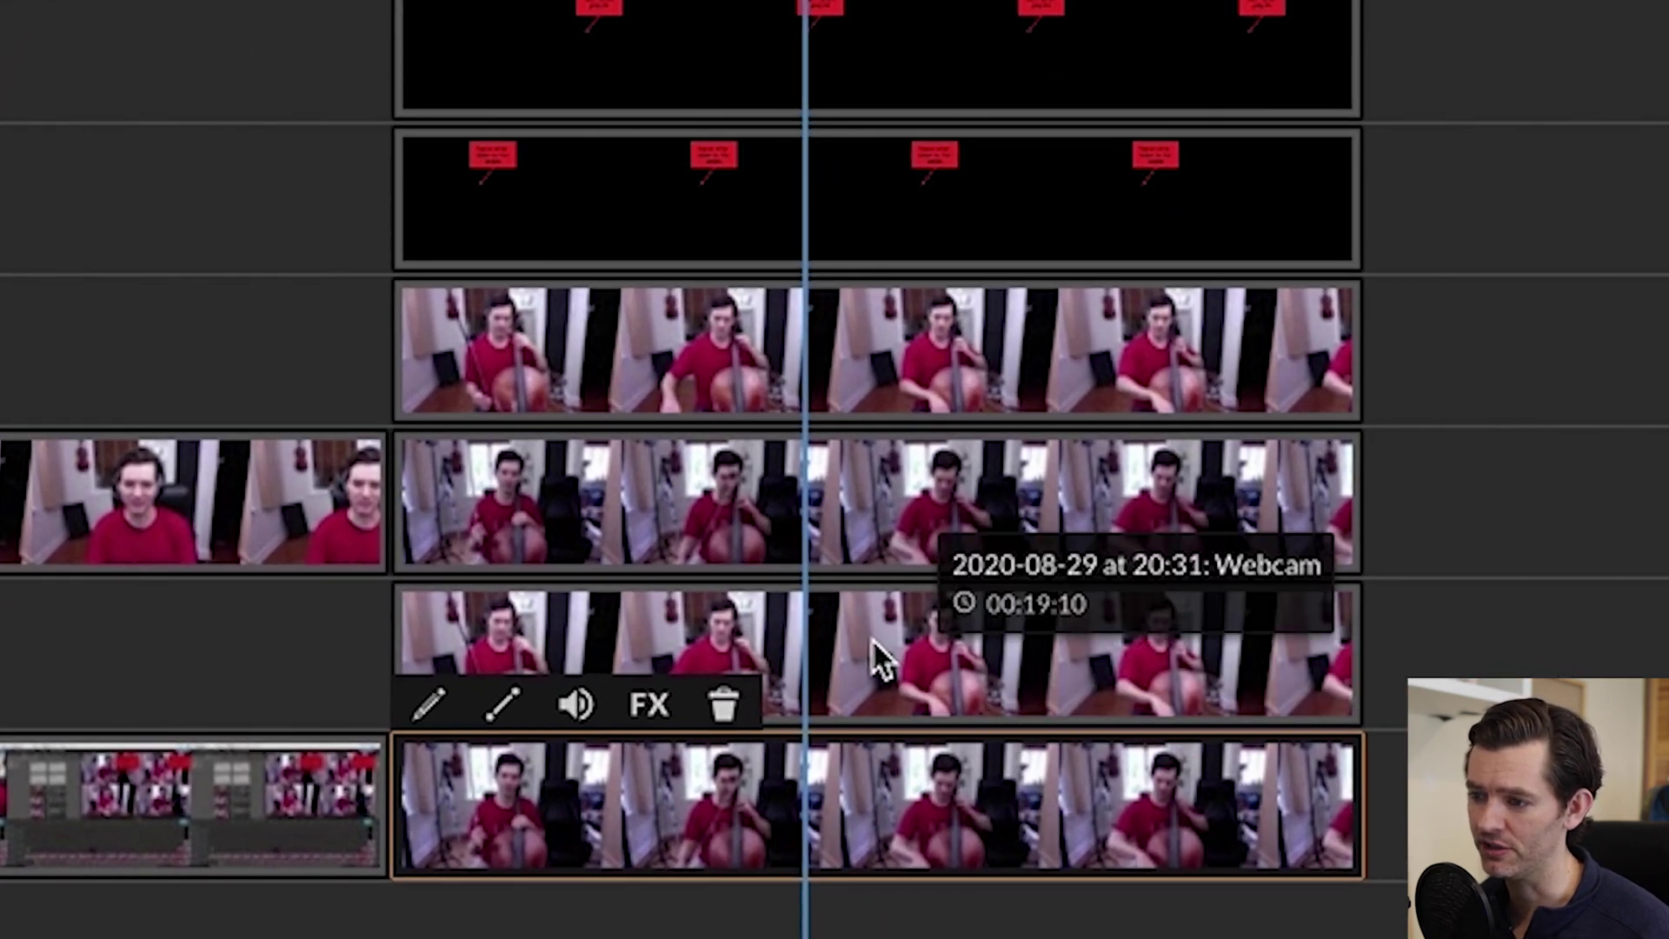
left_click(871, 637)
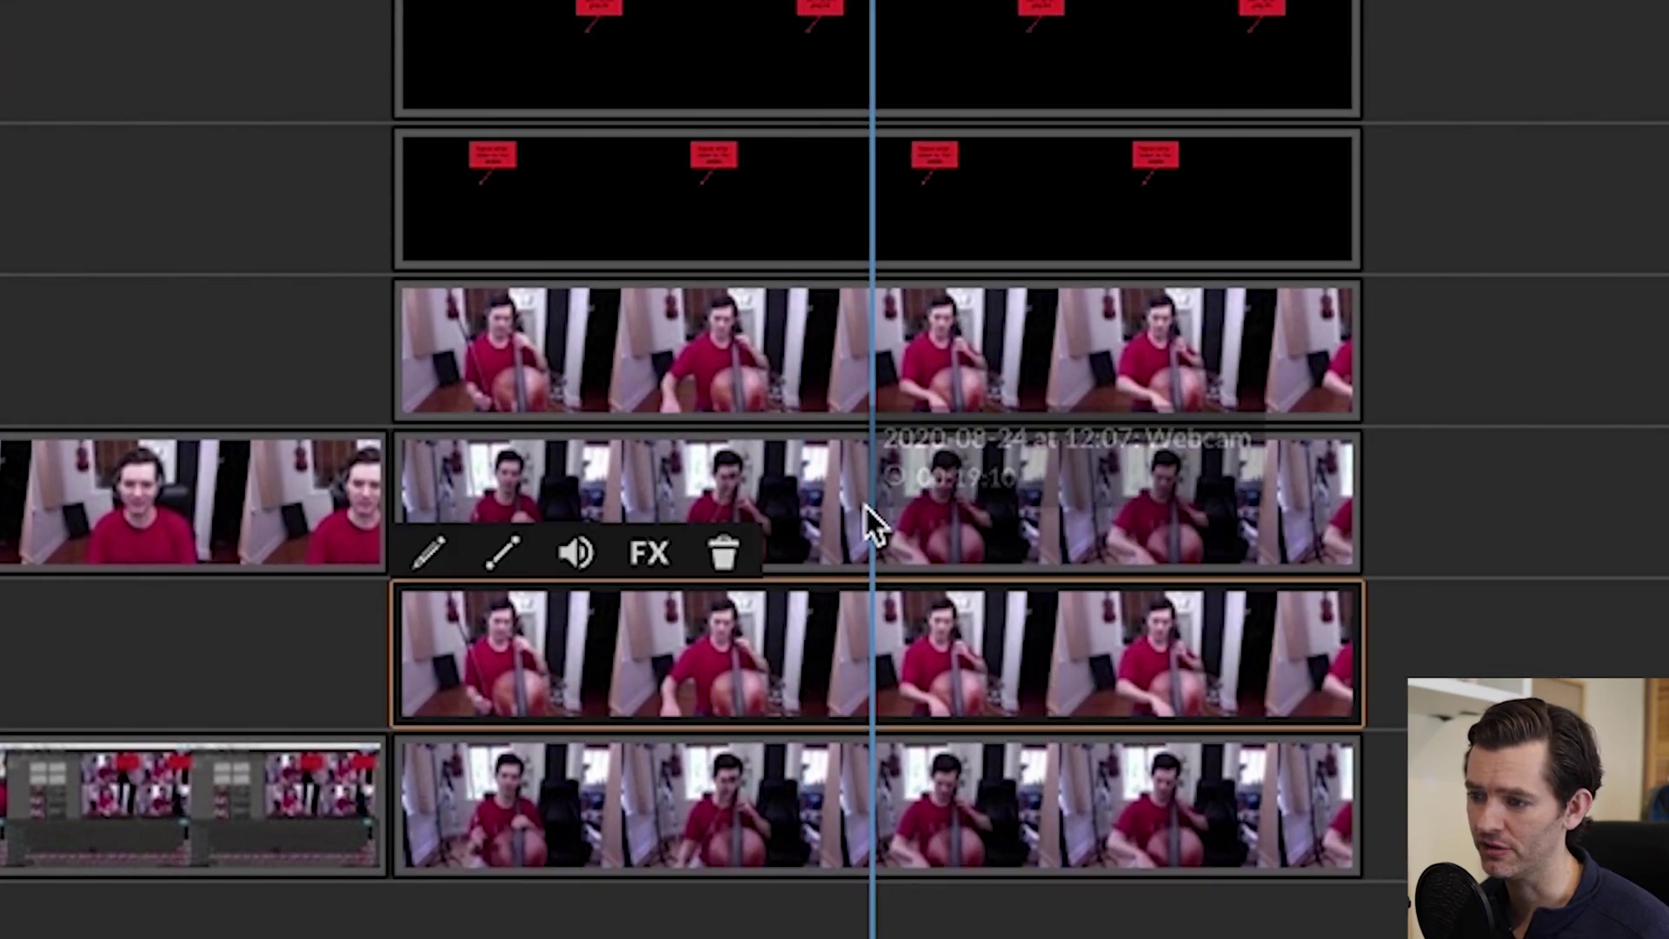
left_click(872, 522)
left_click(765, 346)
left_click(704, 173)
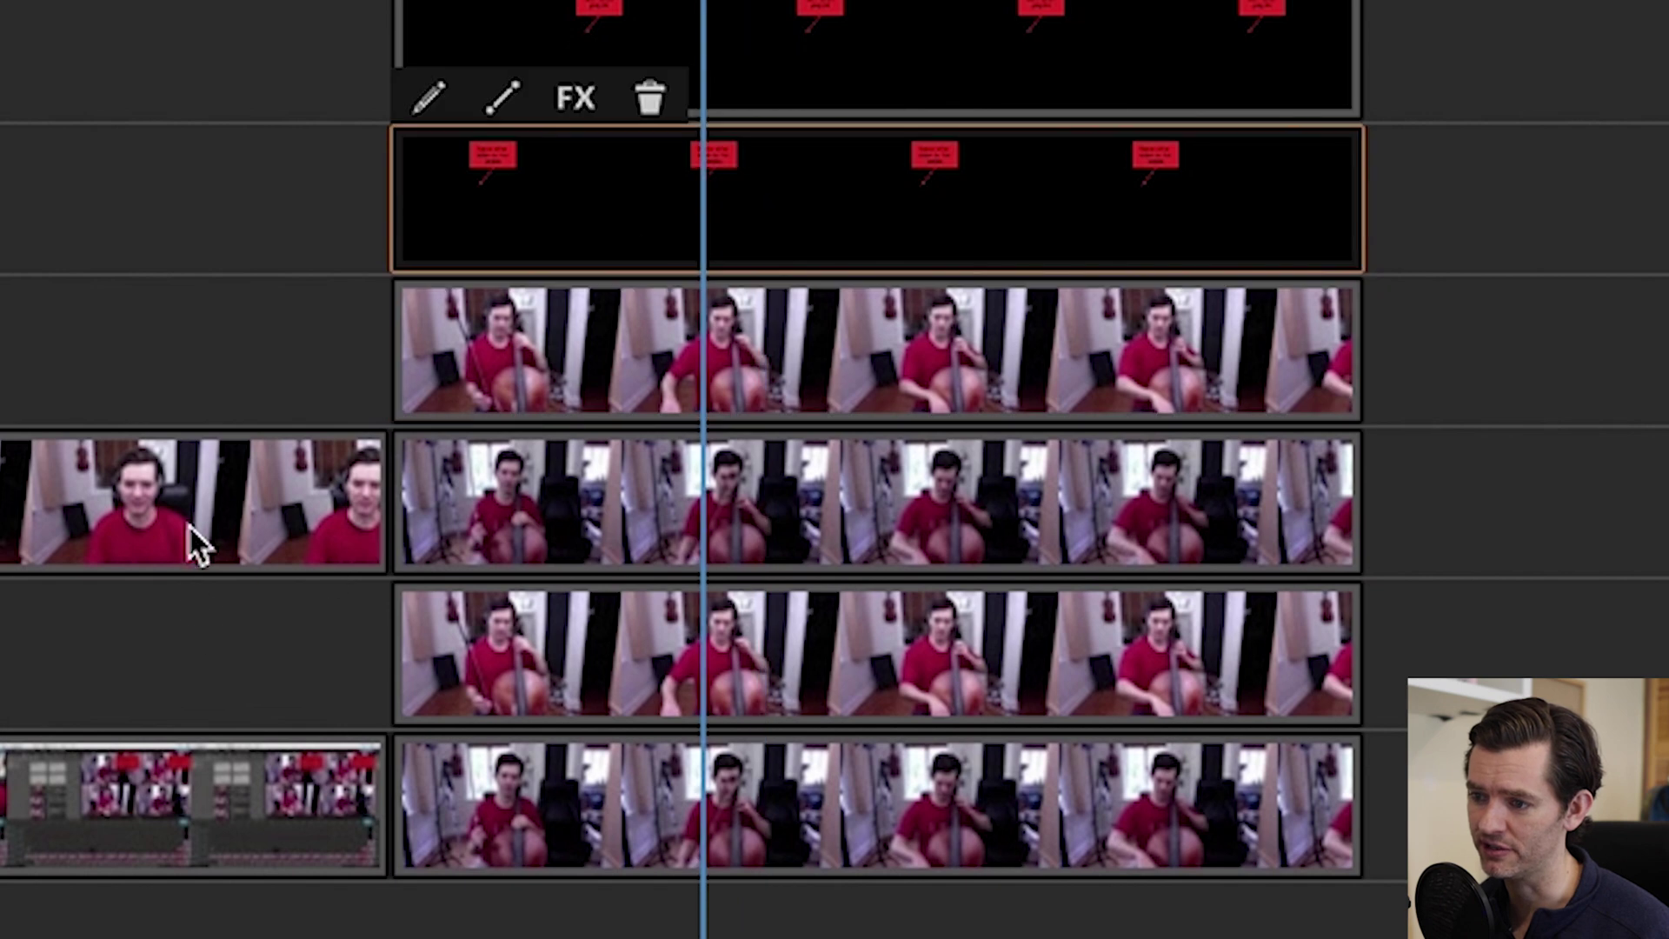
left_click(523, 687)
left_click(587, 809)
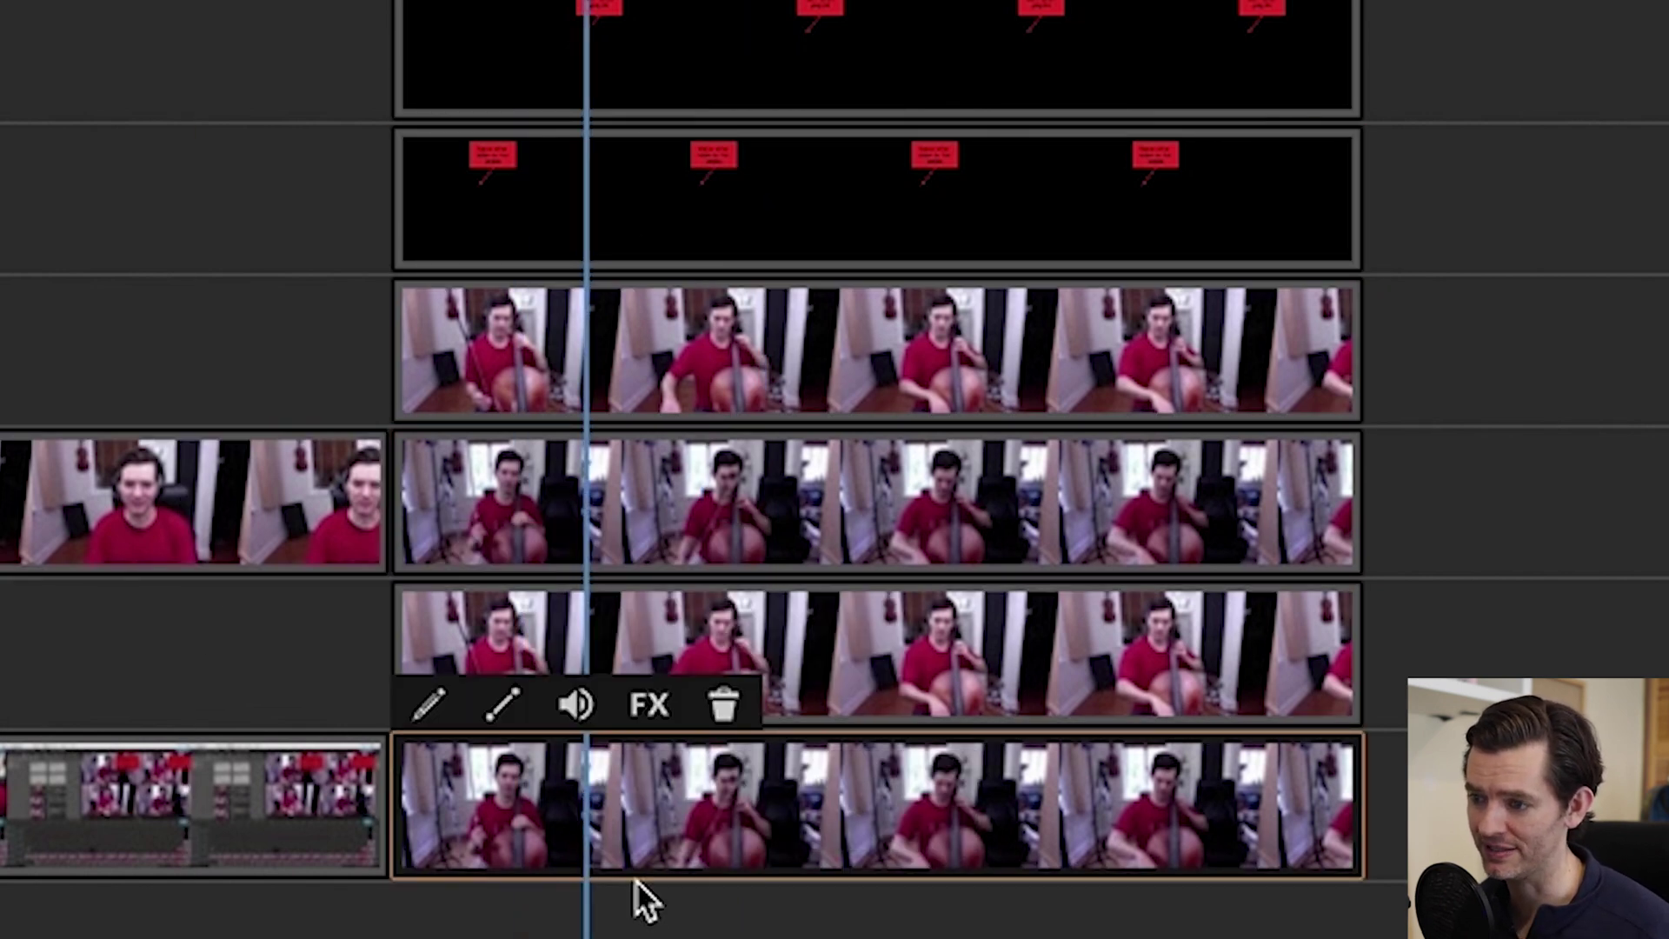
Group the Video 1–4 cello clips and drag them together along the timeline.
left_click(739, 806)
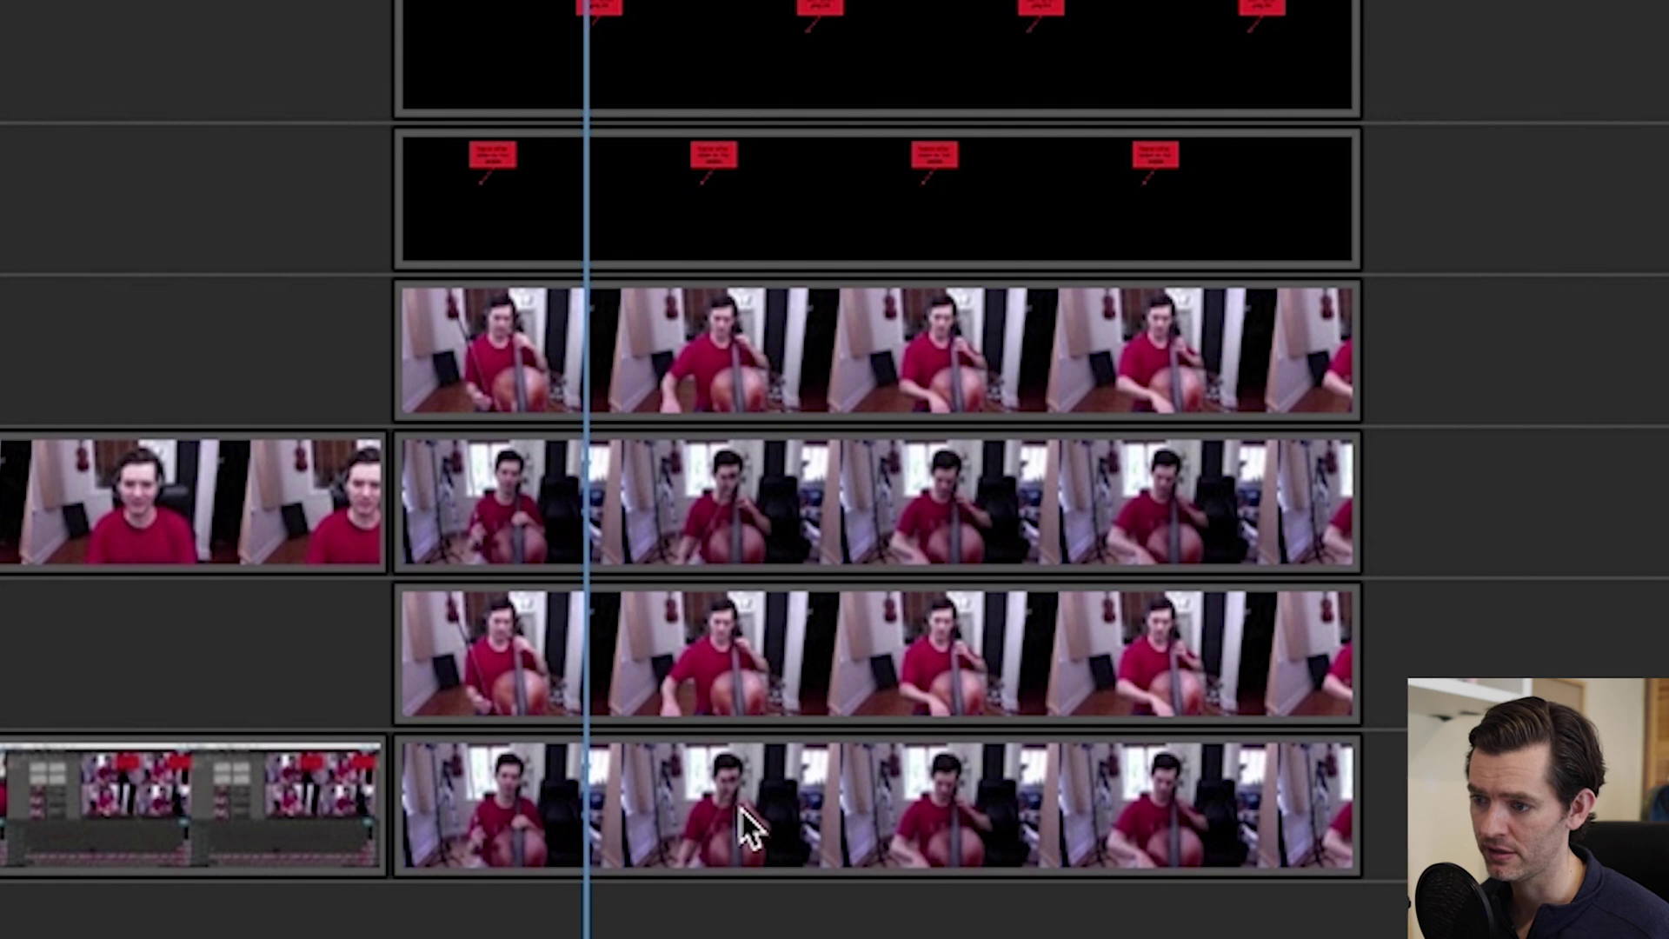
left_click(779, 671, "shift")
left_click(726, 497, "shift")
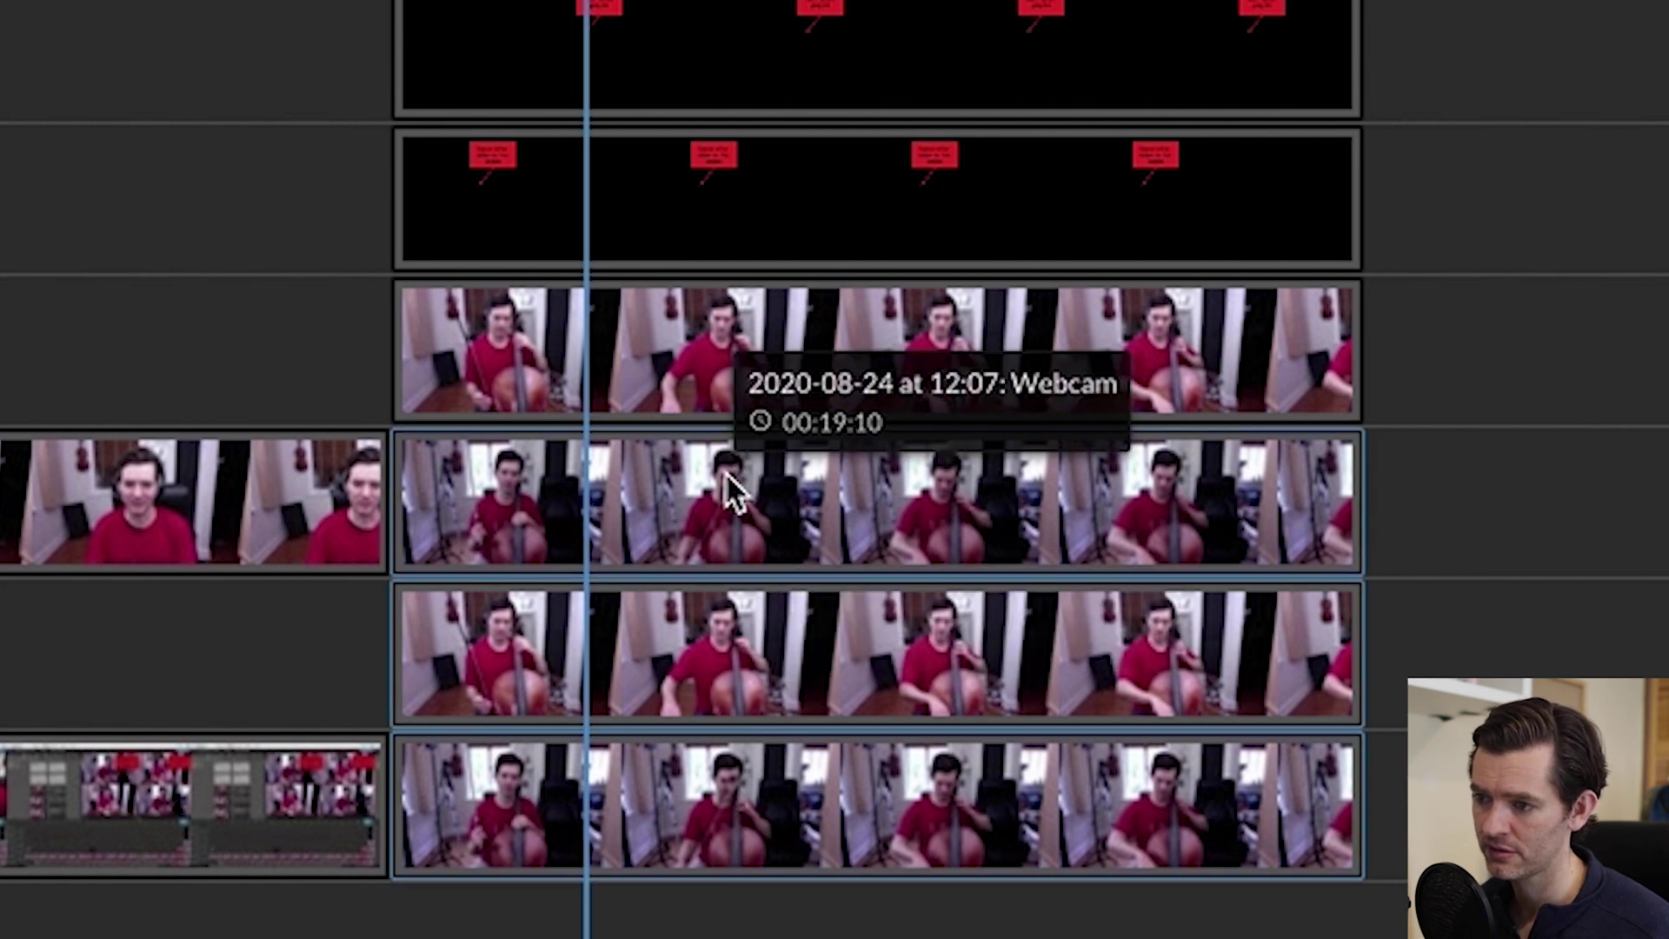
left_click(703, 317, "shift")
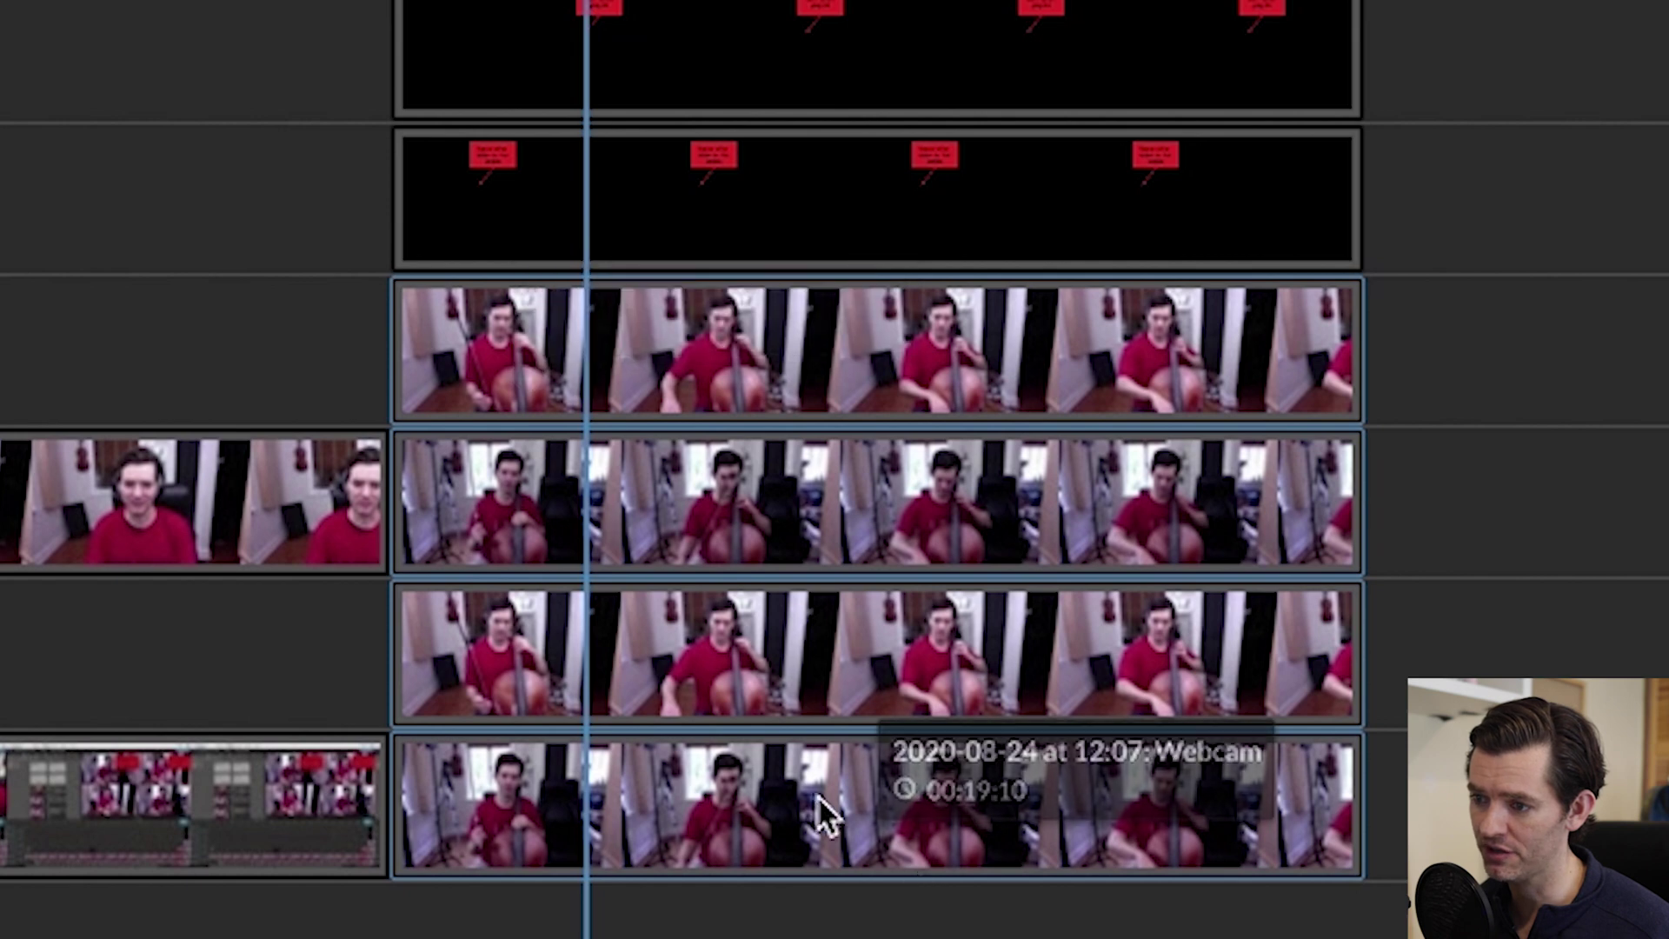
mouse_move(820, 802)
left_mouse_down()
mouse_move(1141, 795)
mouse_move(808, 791)
left_mouse_up()
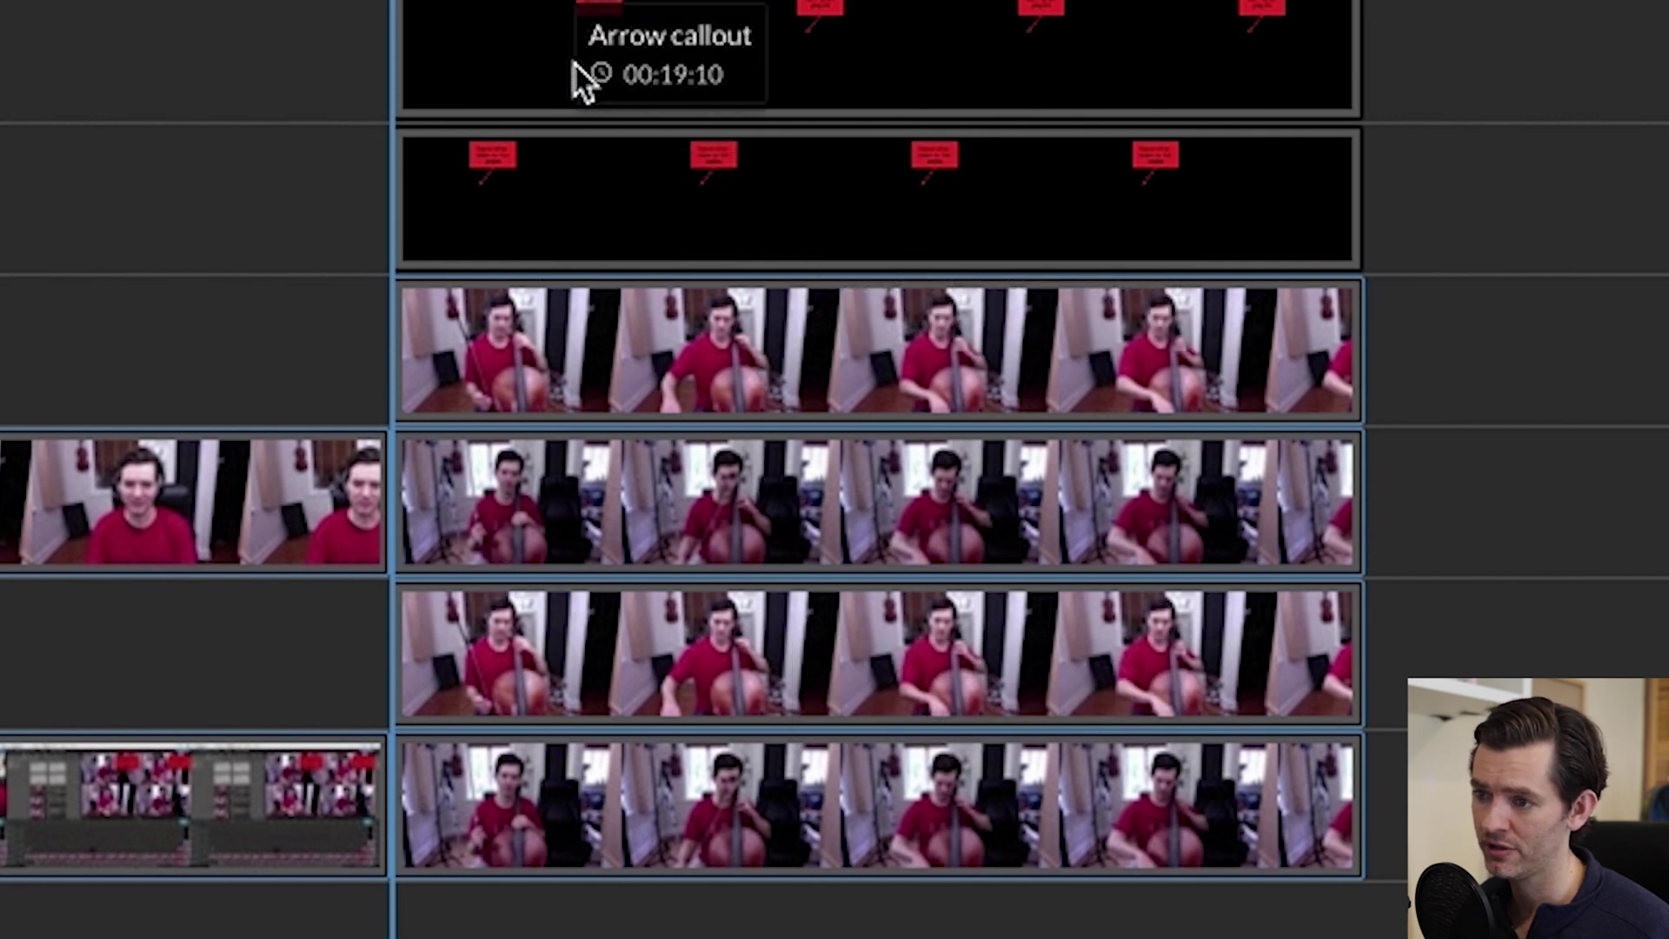
Try the top callout, Select All (Ctrl+A), then the single Video 2 and Video 3 clips.
left_click(572, 61)
key("ctrl+a")
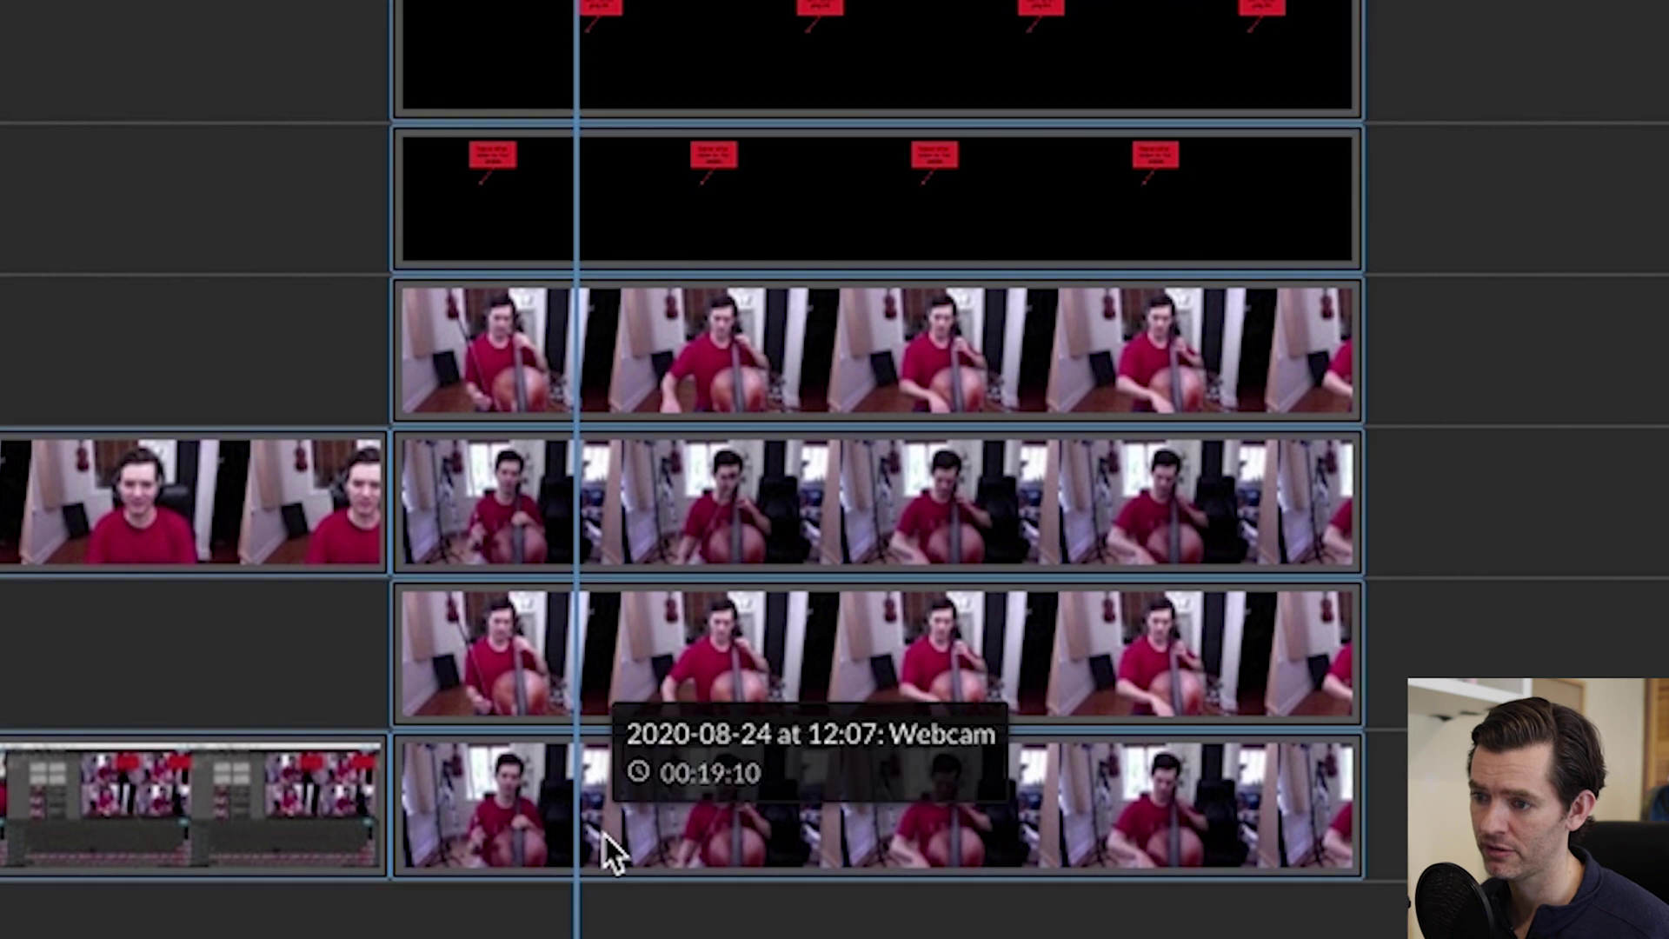
left_click(578, 671)
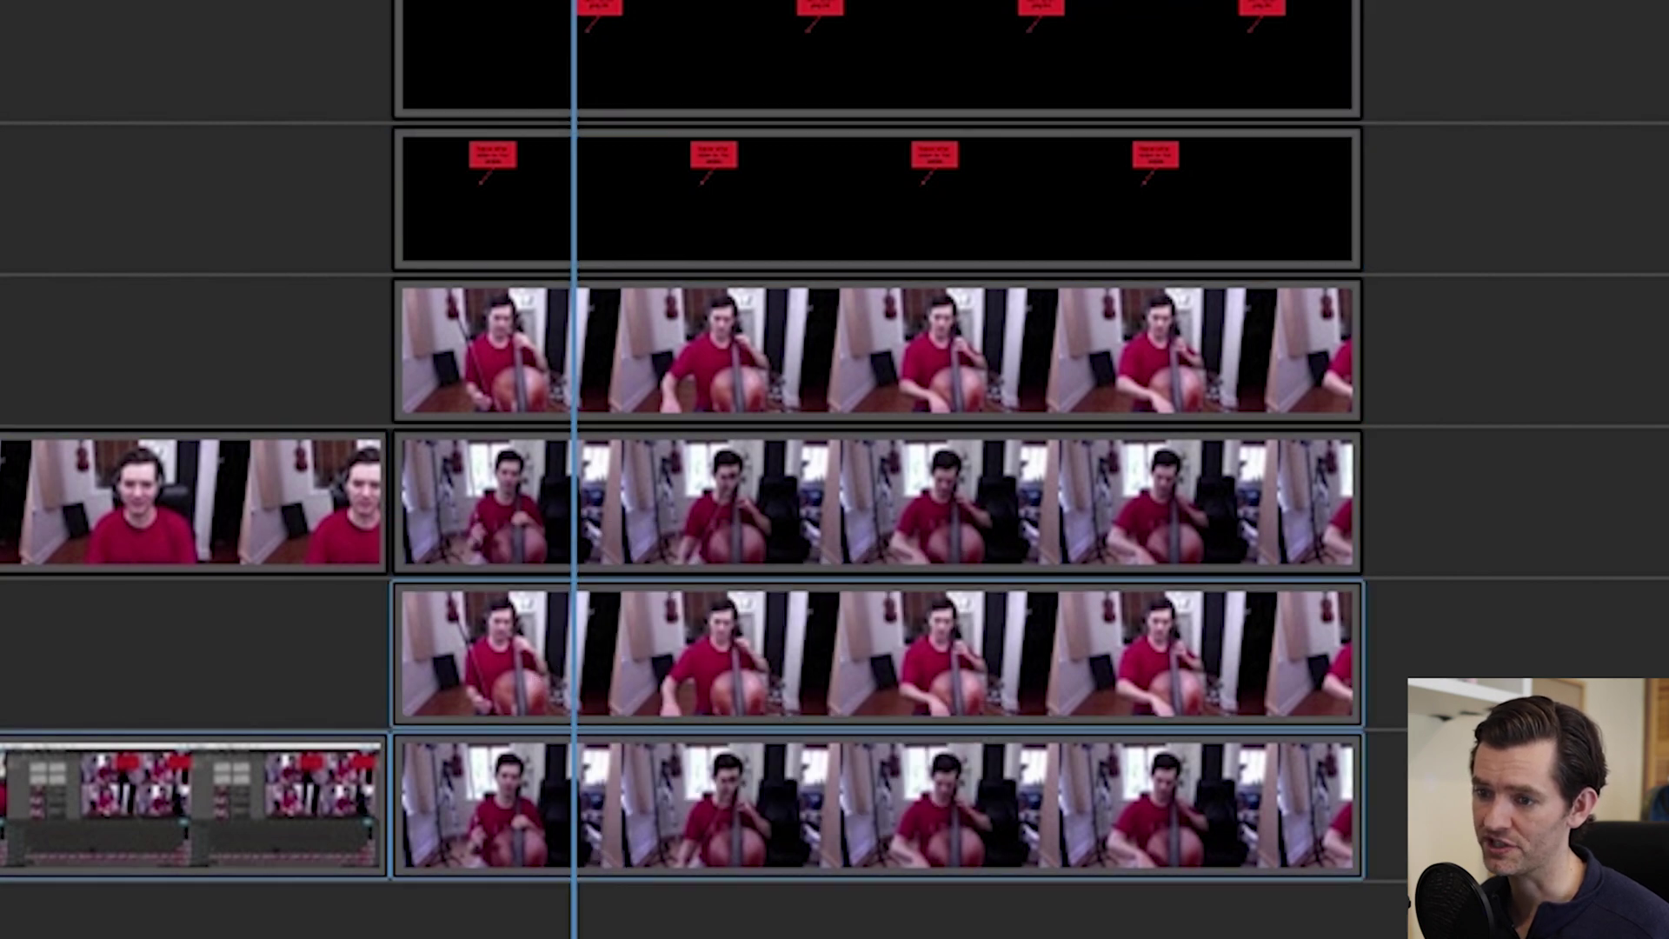
left_click(300, 509)
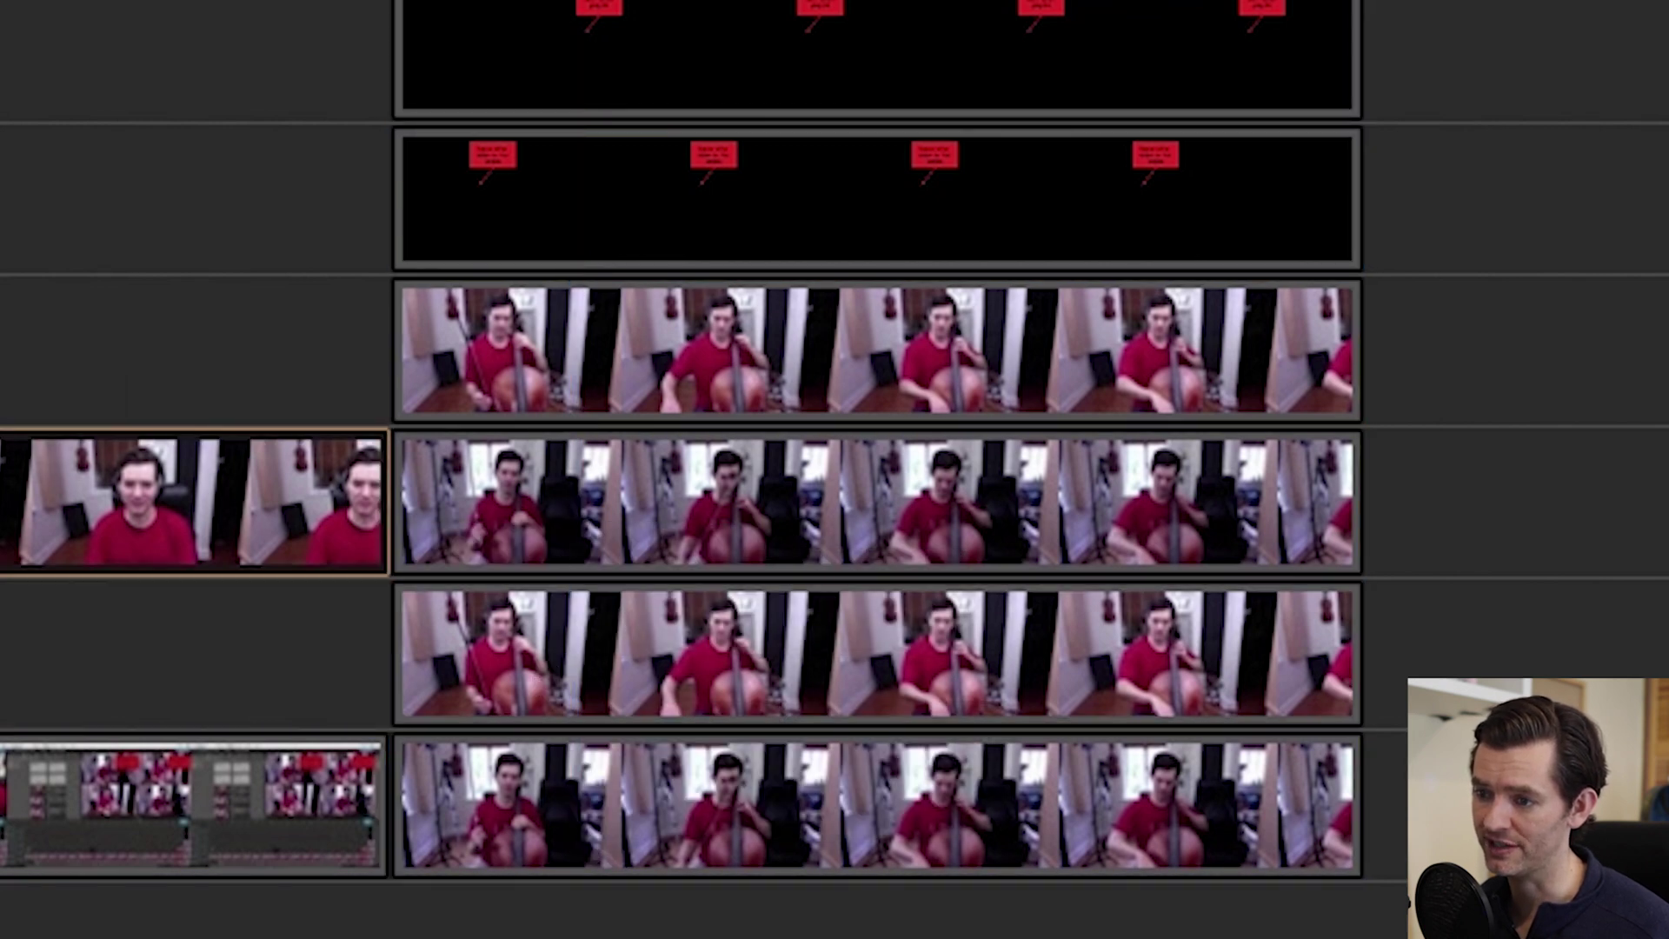
Multi-select the Video 1 cello clip plus the Video 2, 3 and 4 cello clips.
left_click(656, 668)
left_click(578, 522, "shift")
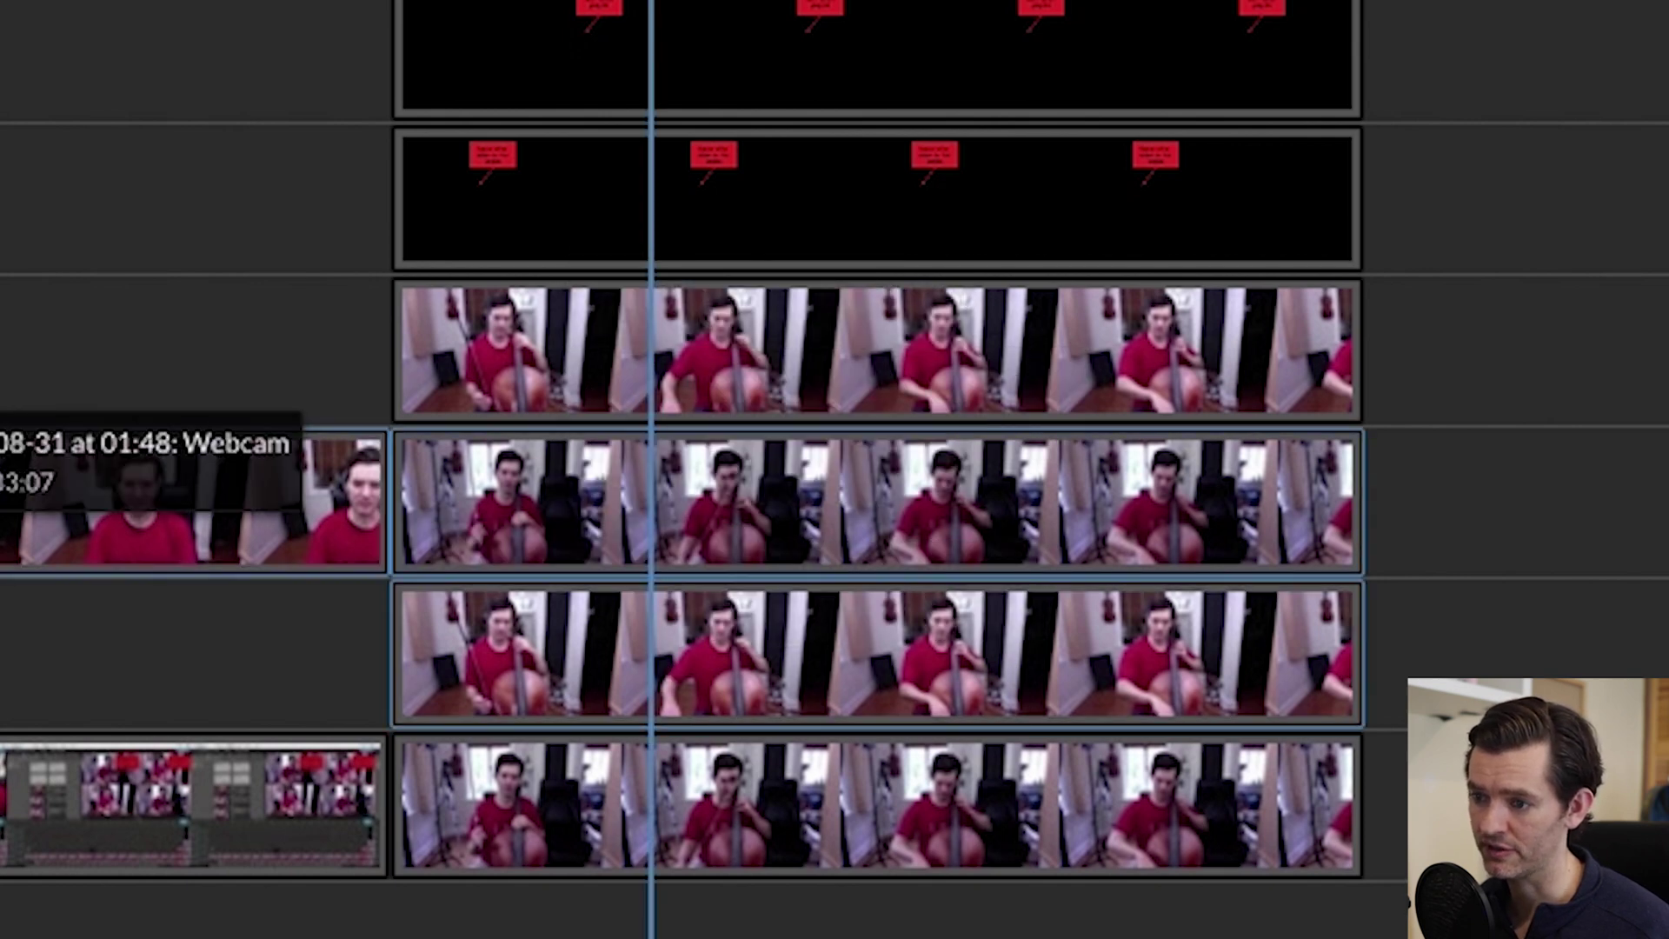
left_click(612, 313, "shift")
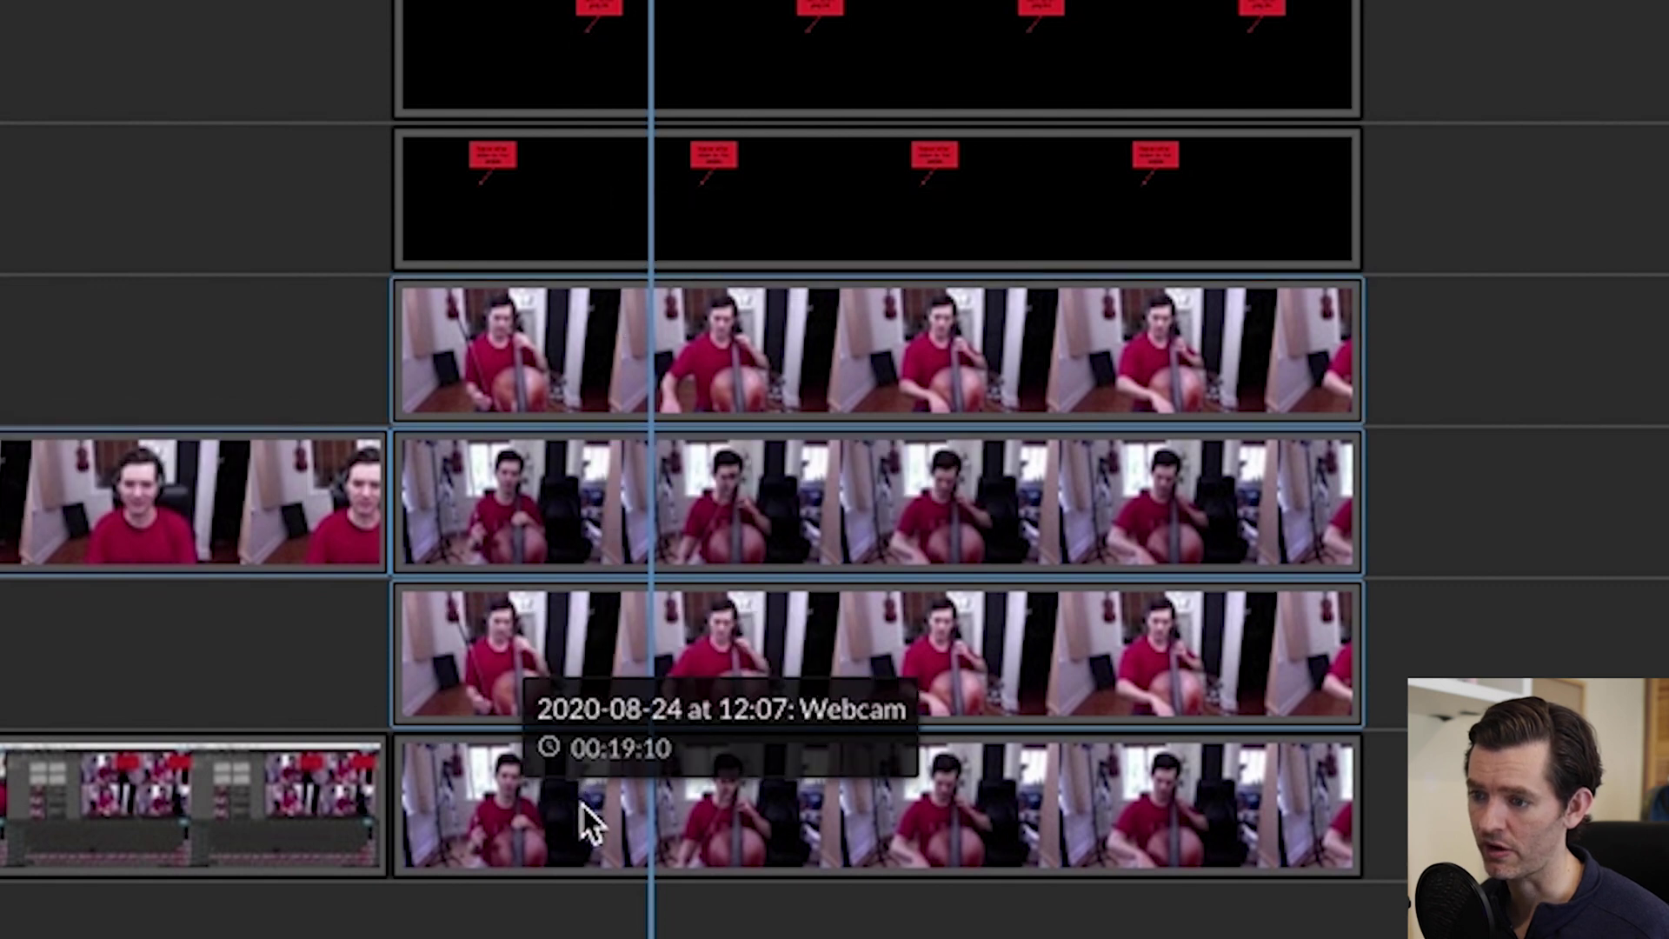
left_click(539, 818)
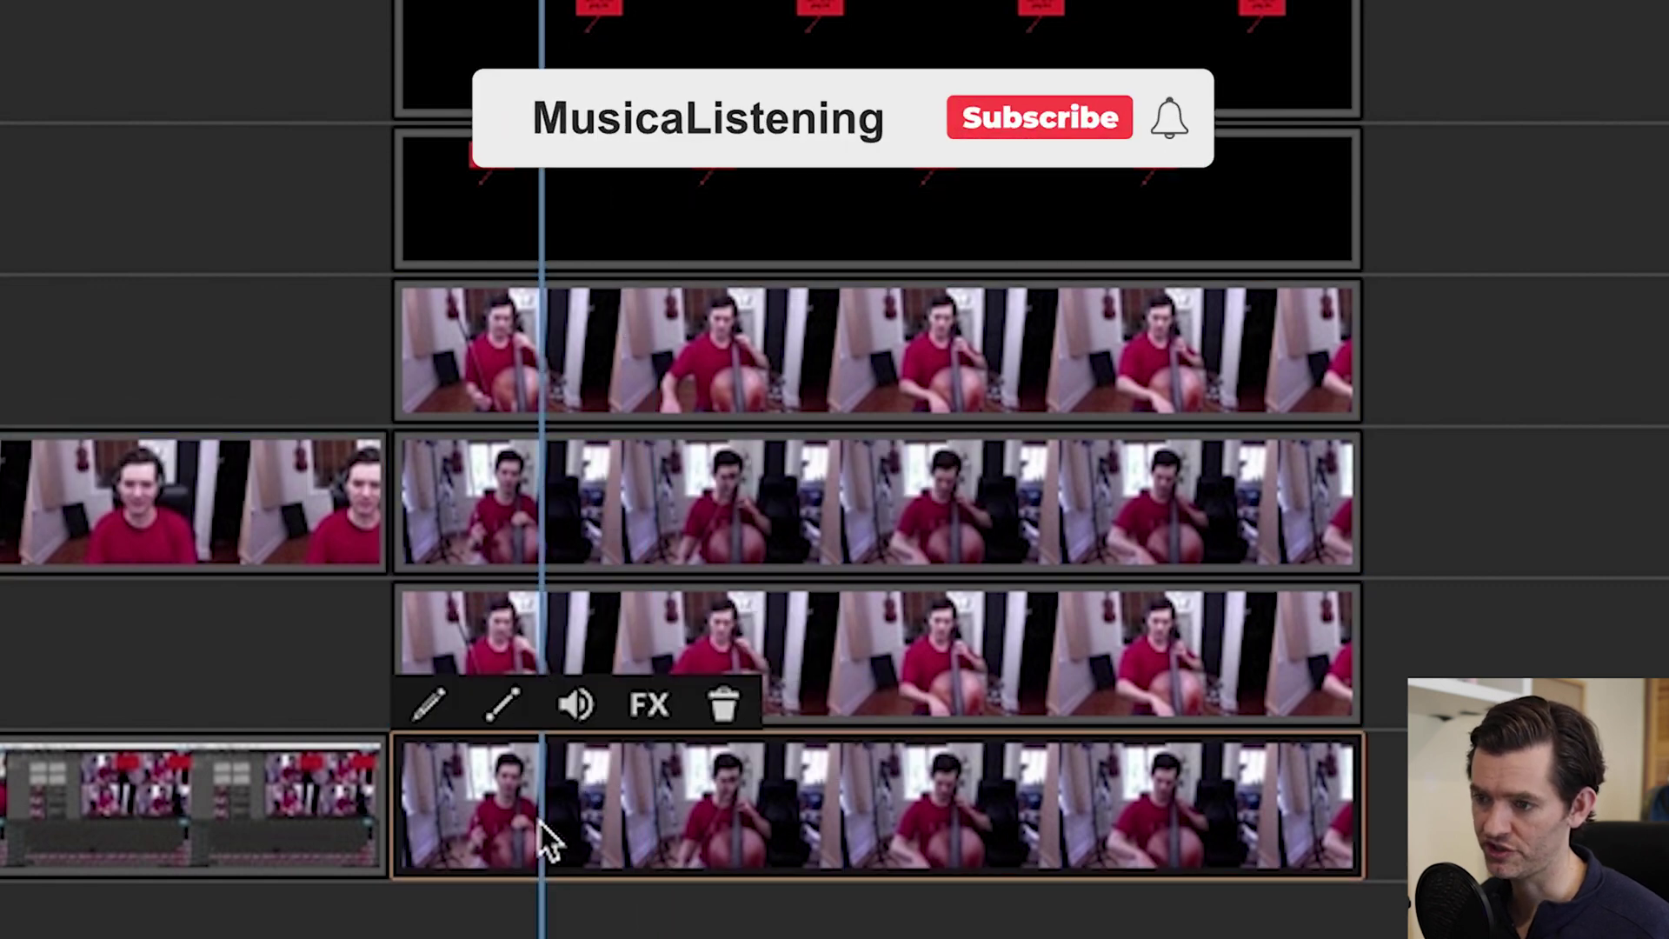
left_click(478, 617, "shift")
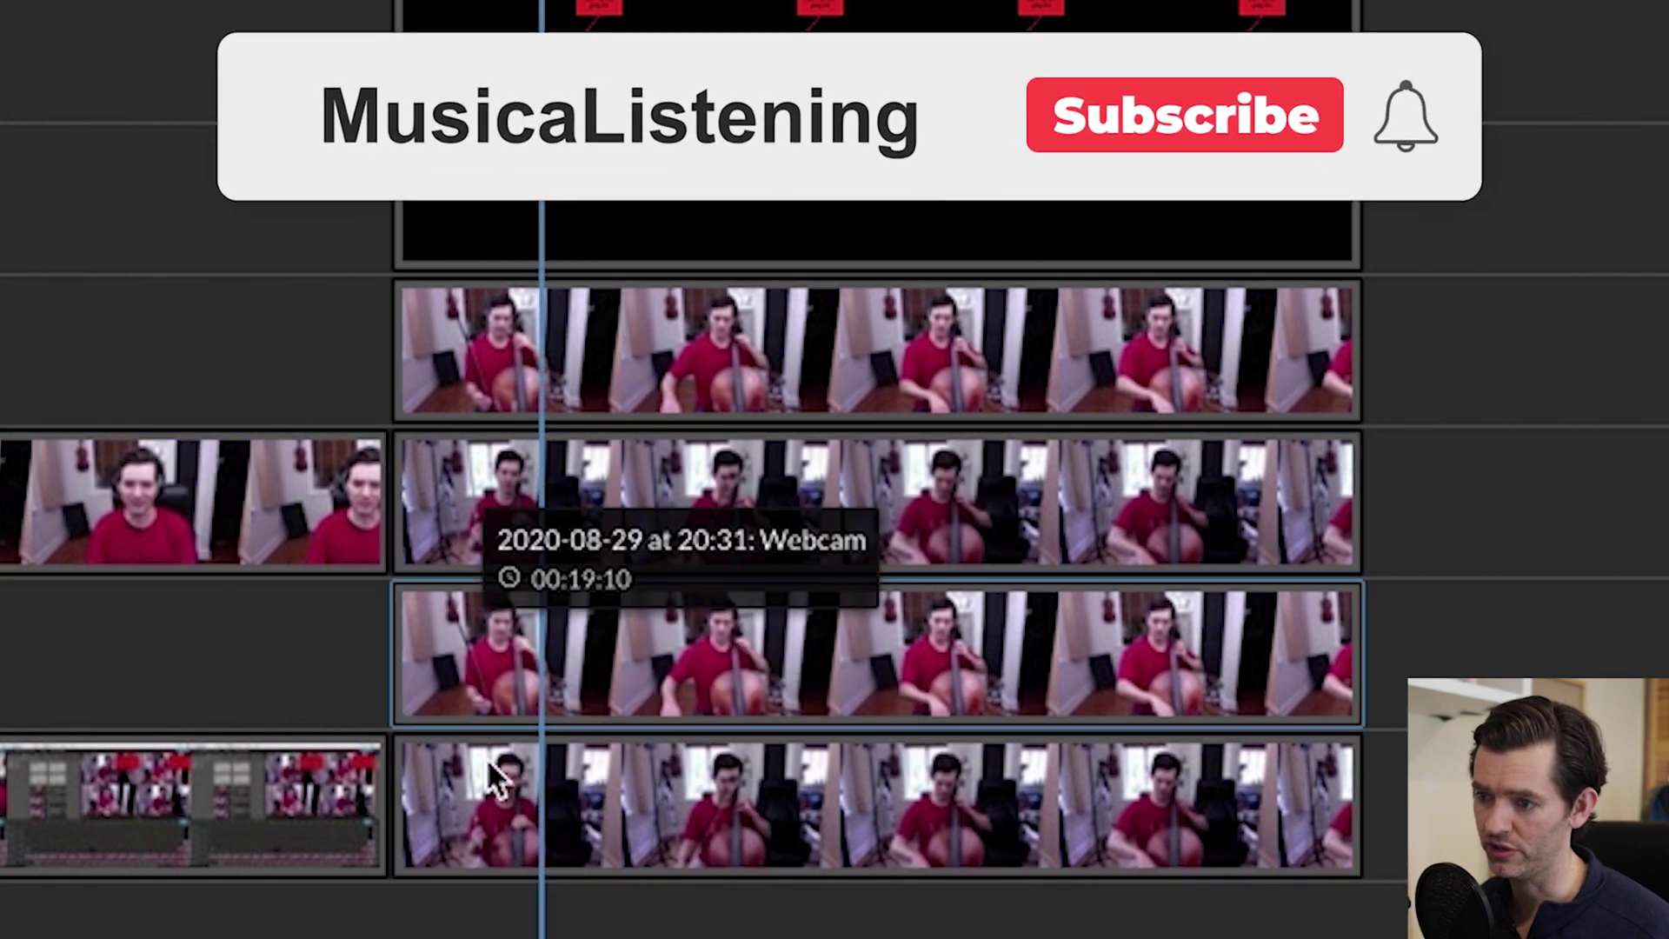
left_click(447, 496, "shift")
left_click(448, 355, "shift")
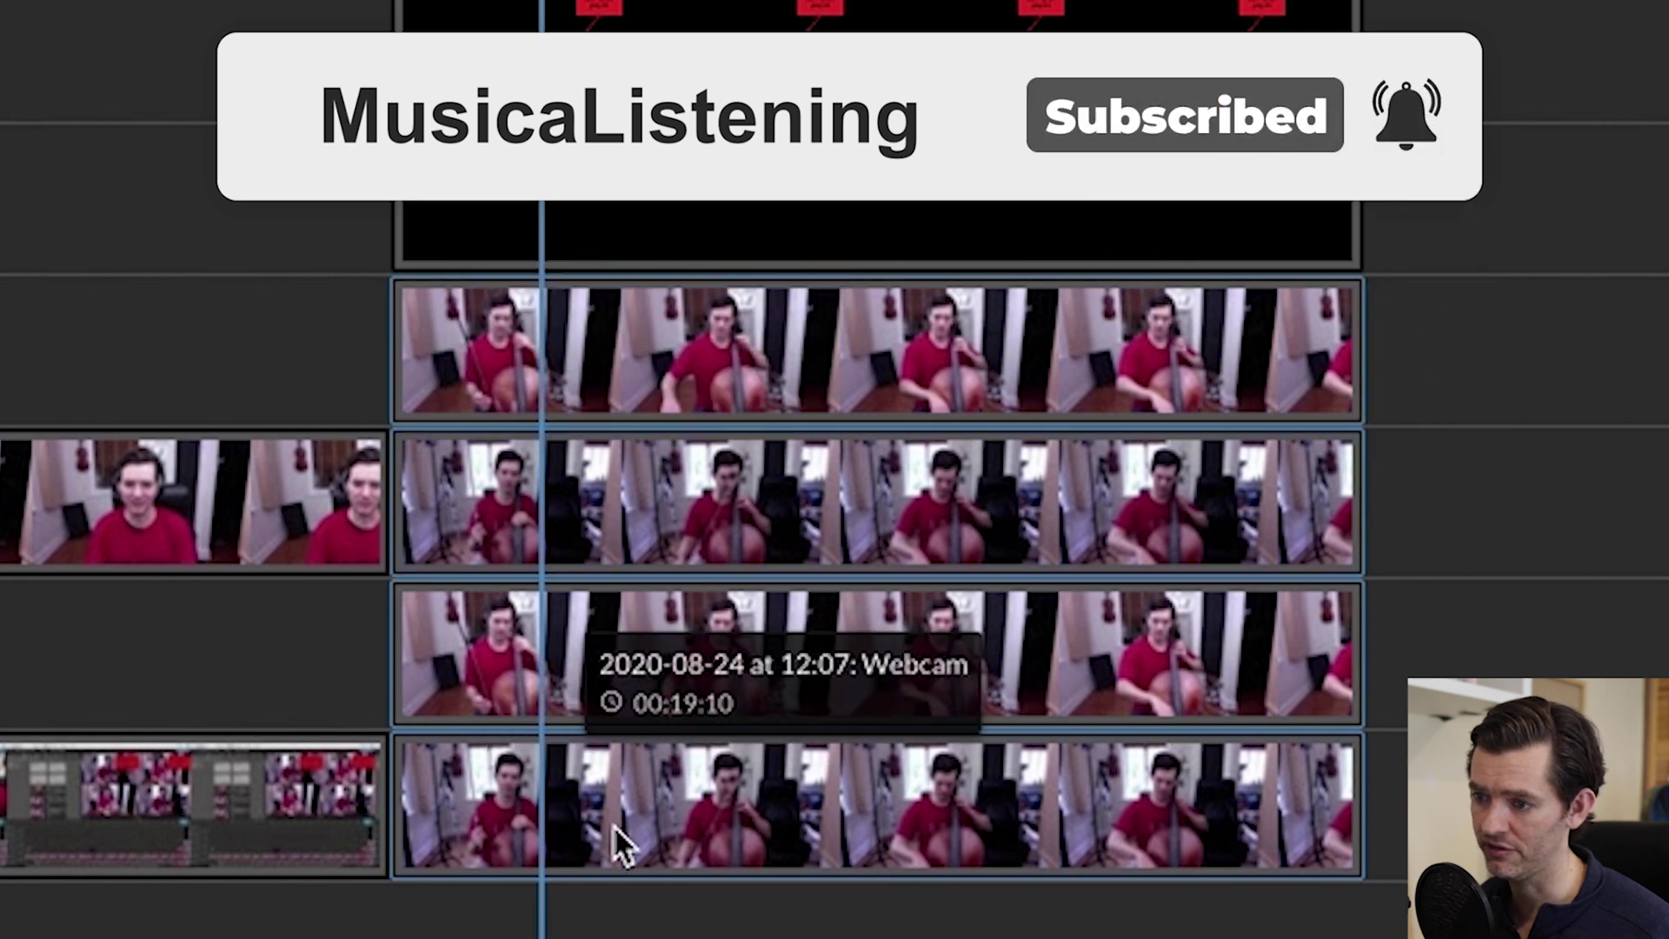
Drag the four grouped cello clips along the timeline, dropping them near their original start.
mouse_move(614, 823)
left_mouse_down()
mouse_move(603, 802)
mouse_move(645, 814)
left_mouse_up()
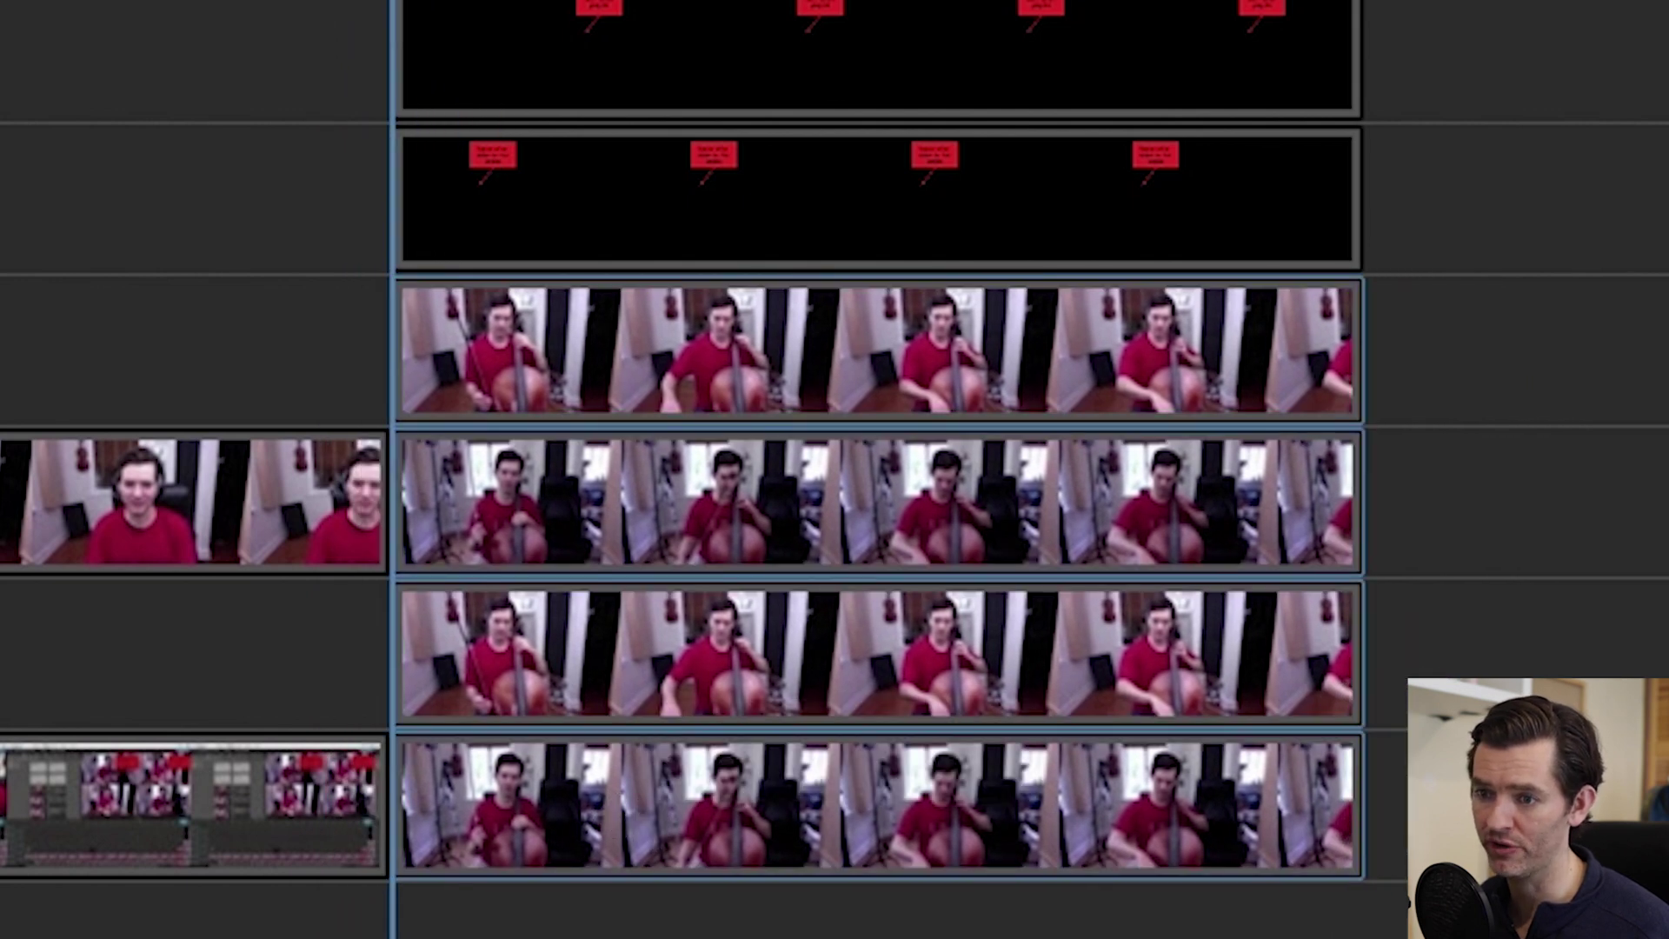